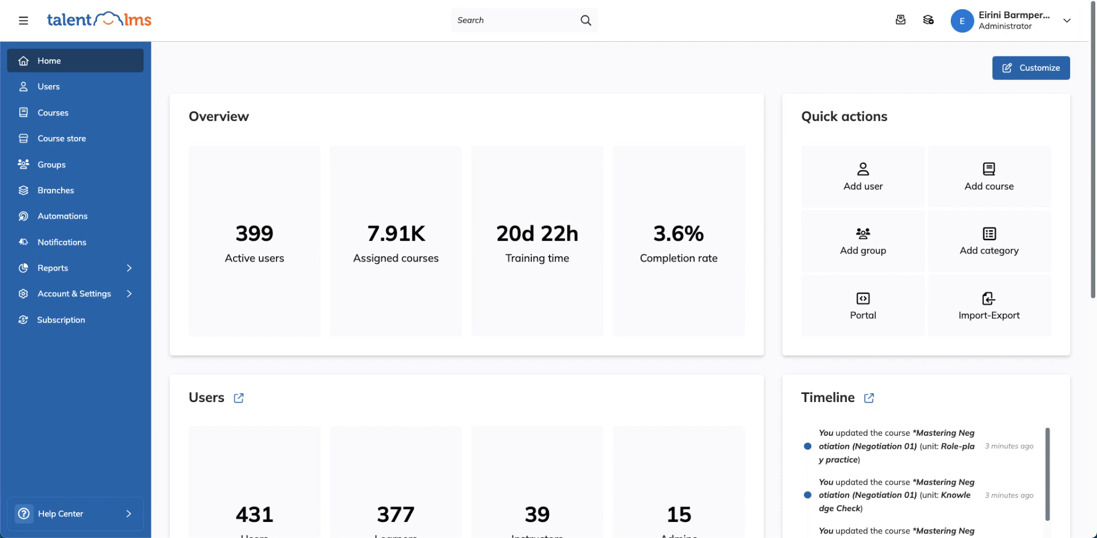
Create a new course from the Courses list, opening the Effective Onboarding course editor.
click(110, 121)
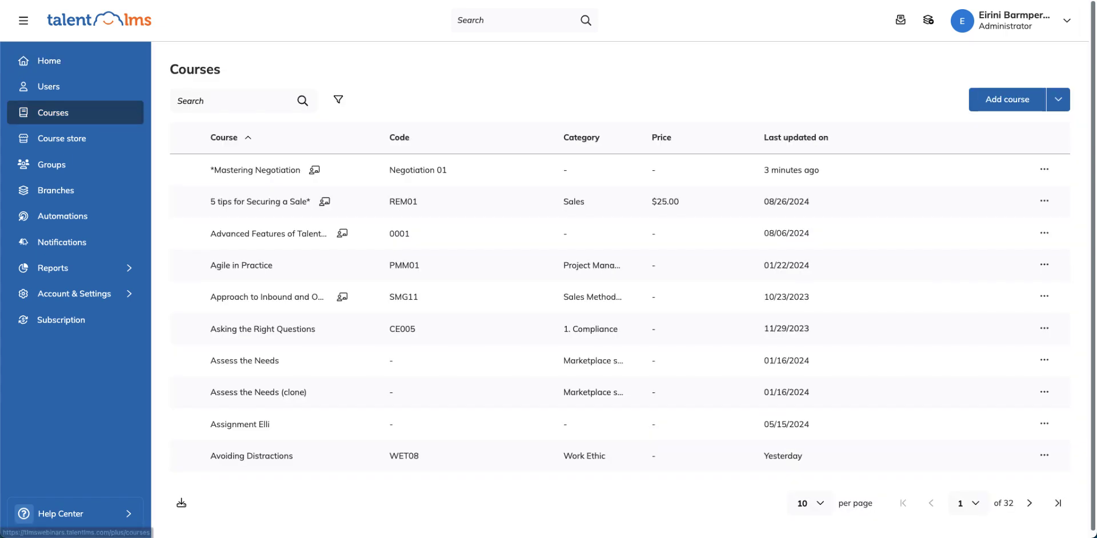
click(1009, 109)
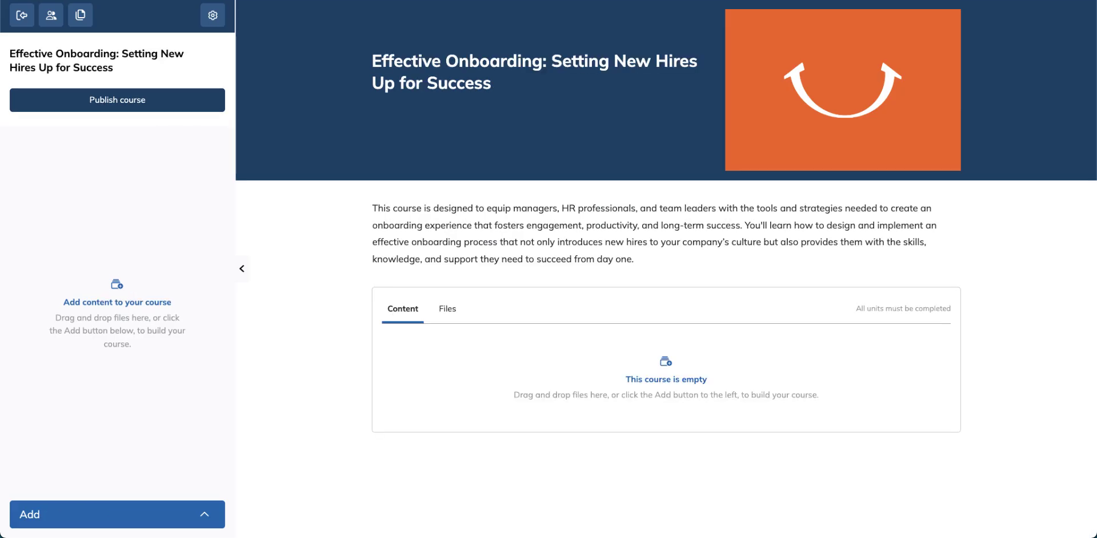
Add a Content text unit, Understanding Onboarding and Its Importance in the Workplace.
click(208, 518)
mouse_move(198, 397)
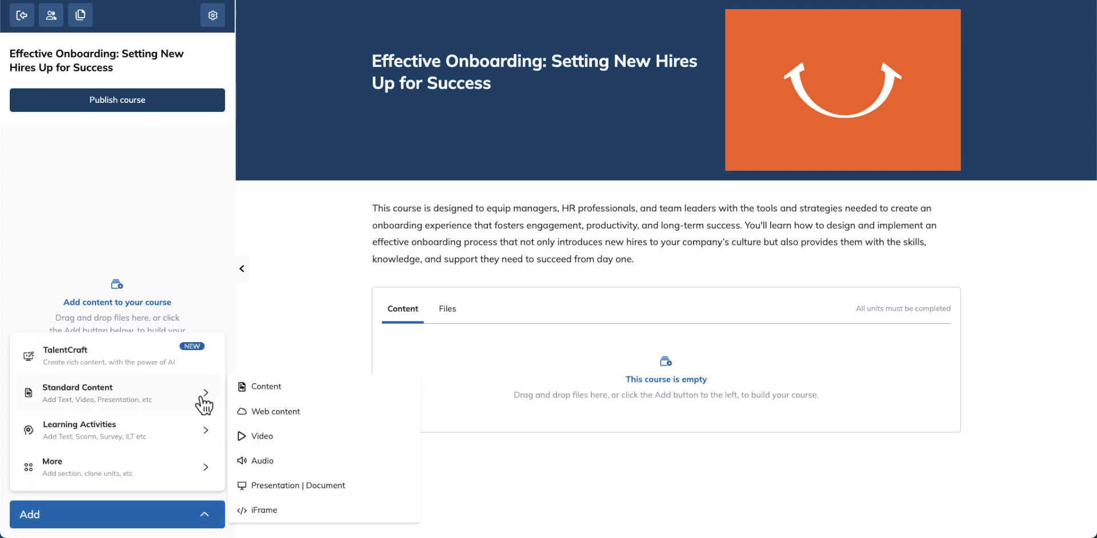
click(307, 387)
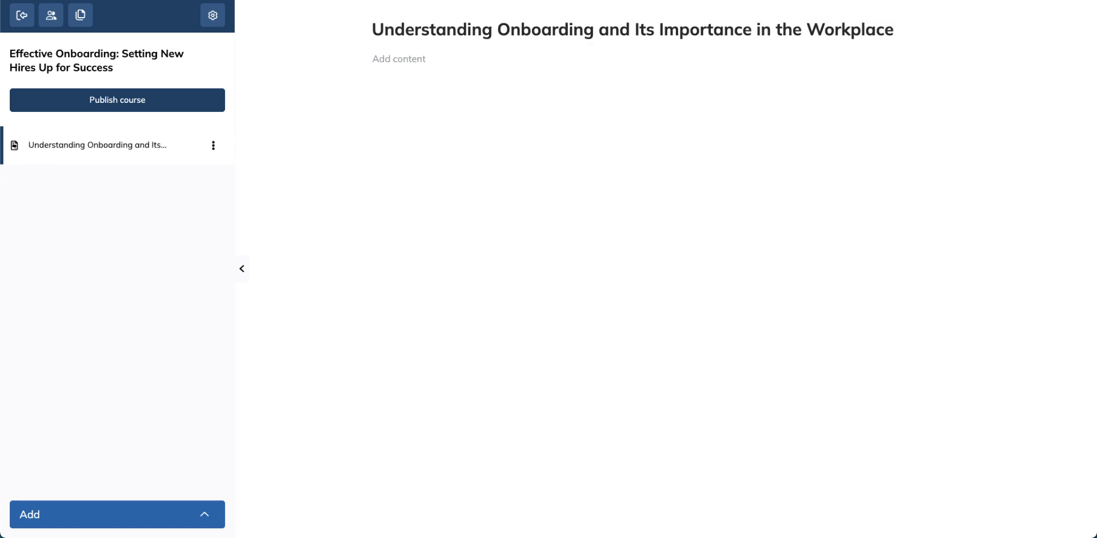
Insert a new line after the intro paragraph and review the What is Onboarding? paragraph.
key(Return)
click(389, 146)
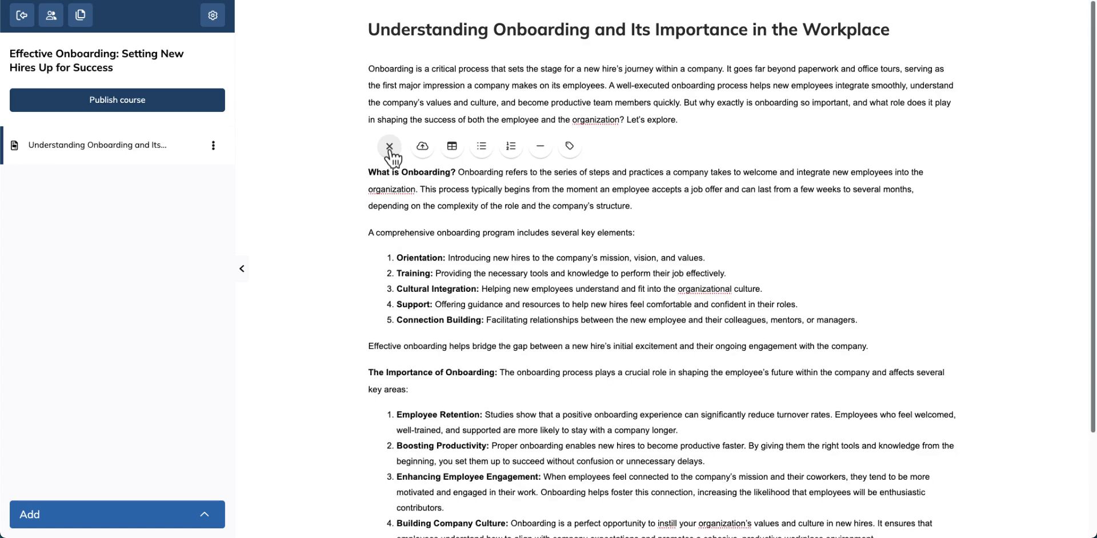
triple_click(400, 188)
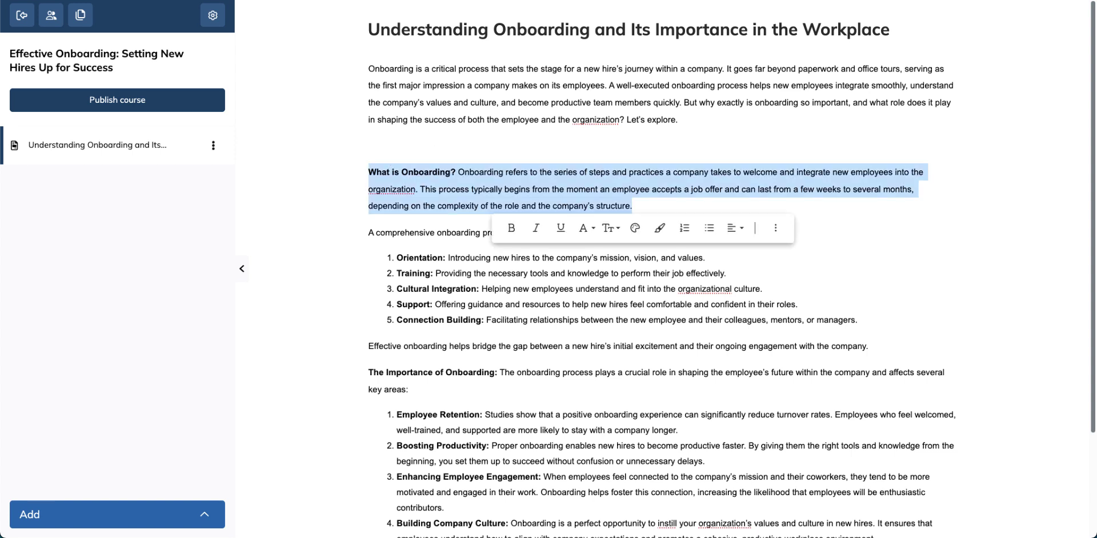
key(Escape)
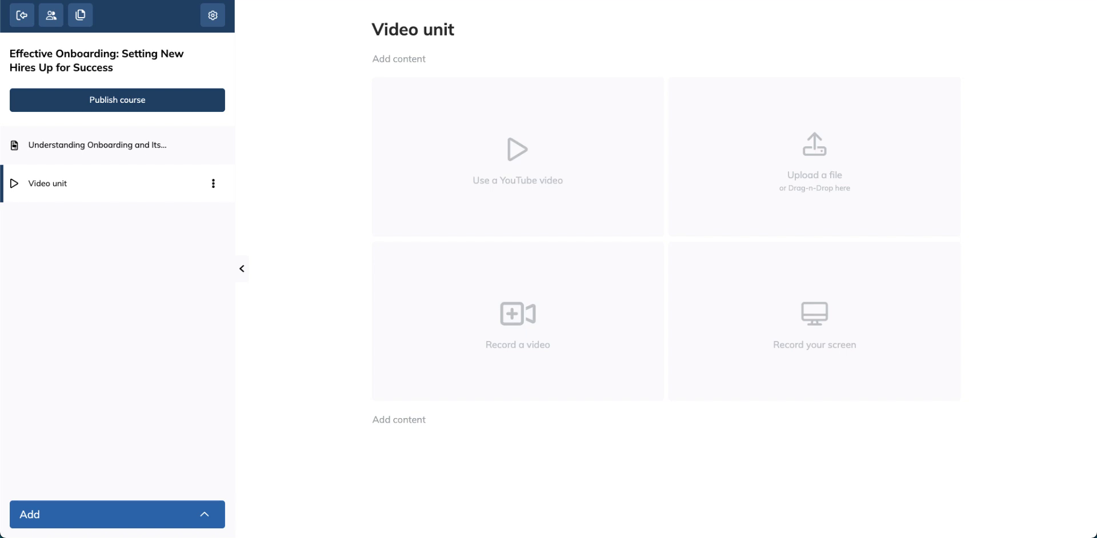
Upload a video file into the Video unit and rename it 'Asking the right questions'.
drag(1094, 227, 668, 174)
key(ctrl+a)
text(Asking the right questions)
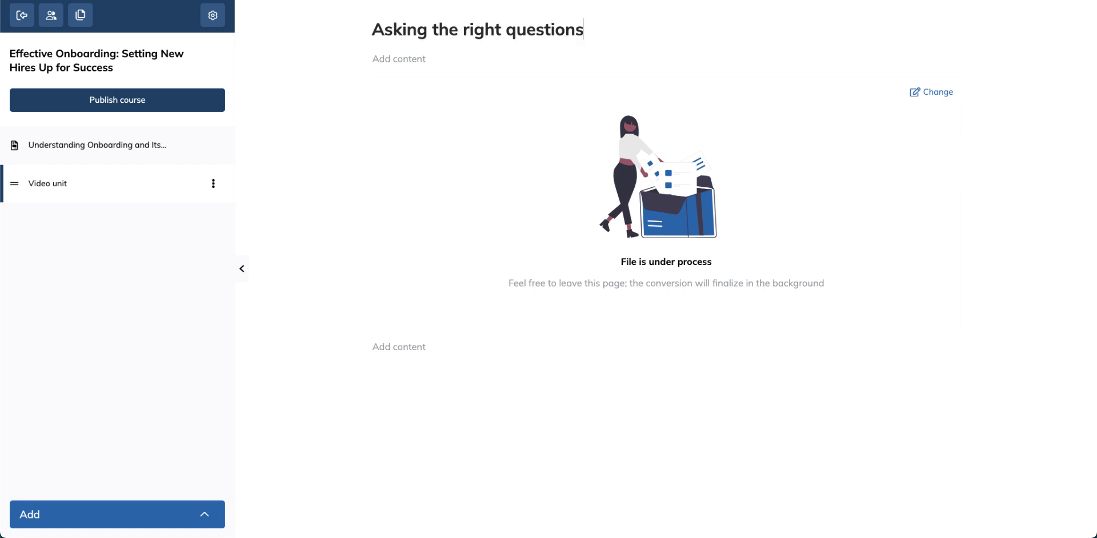
Make the video unit complete after a period of 60 seconds.
click(213, 184)
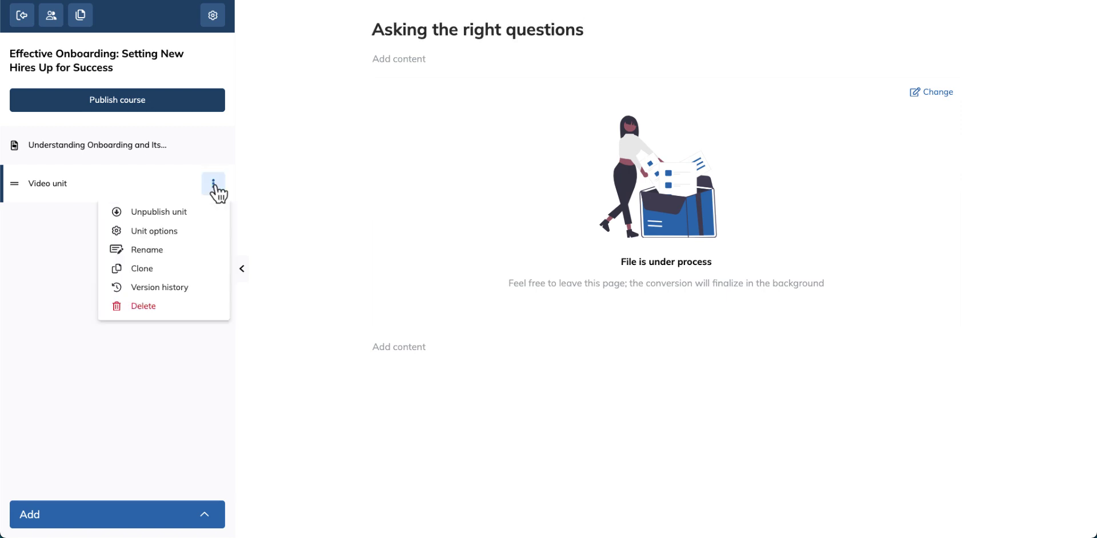
click(213, 235)
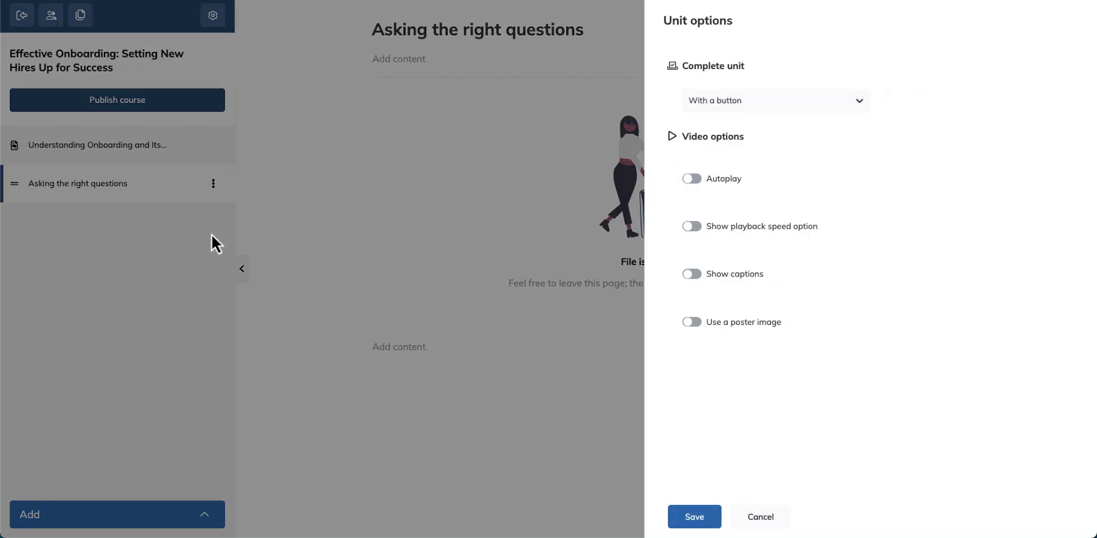
click(860, 106)
click(854, 150)
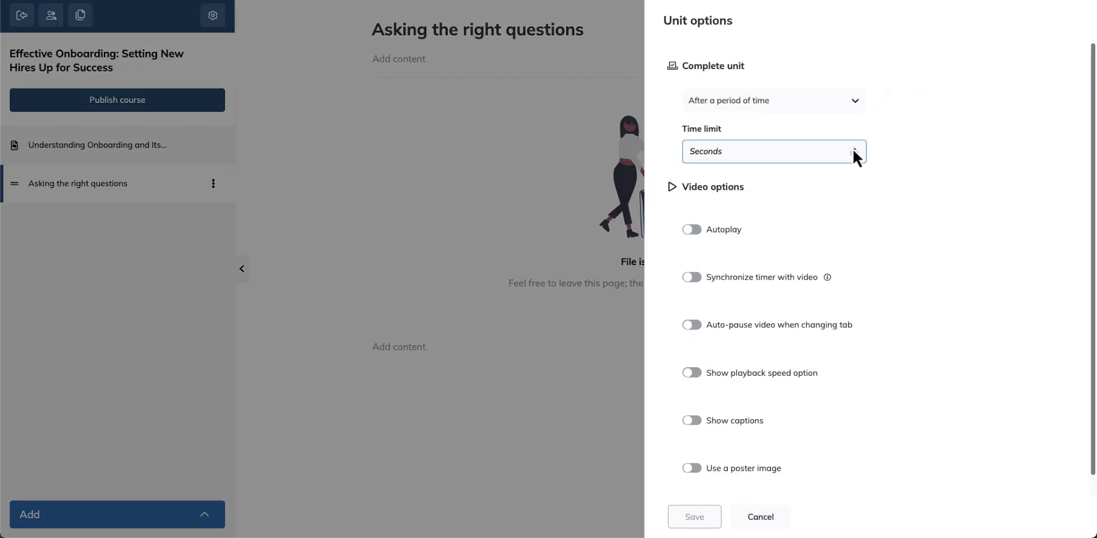
click(819, 151)
text(60)
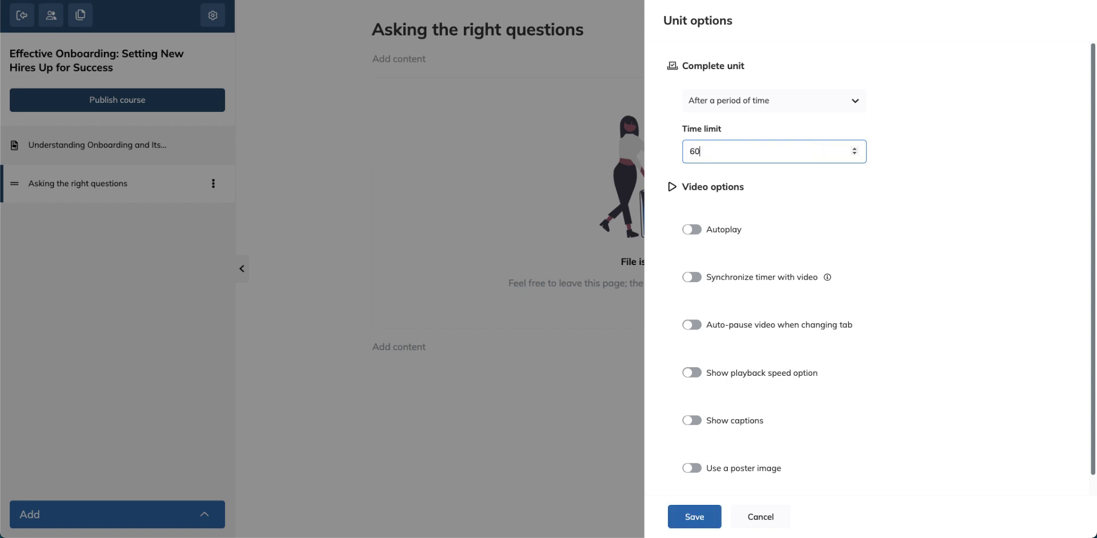
click(694, 517)
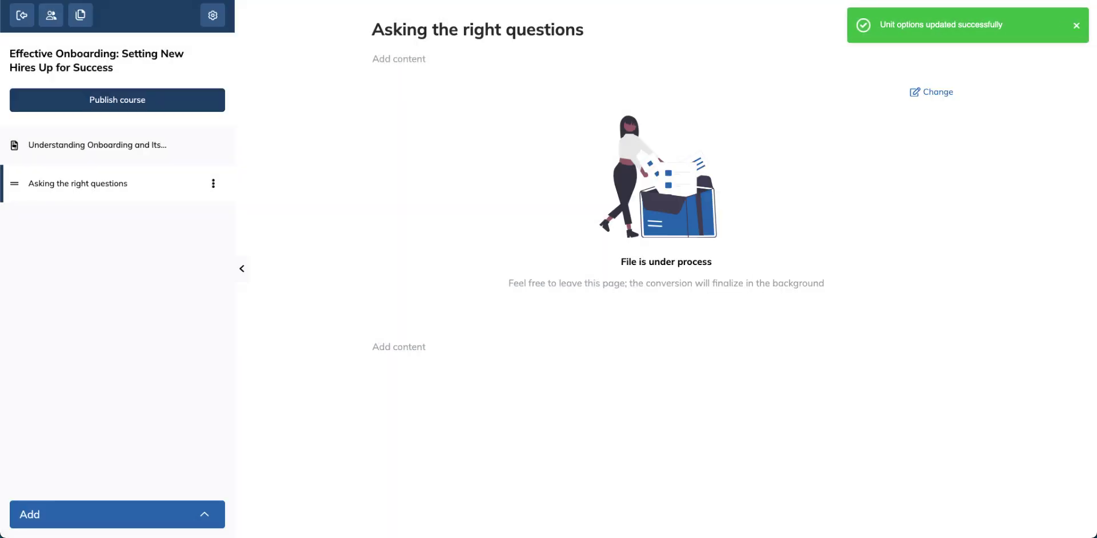
Add an Audio unit containing a 23-second recorded voice narration.
click(204, 514)
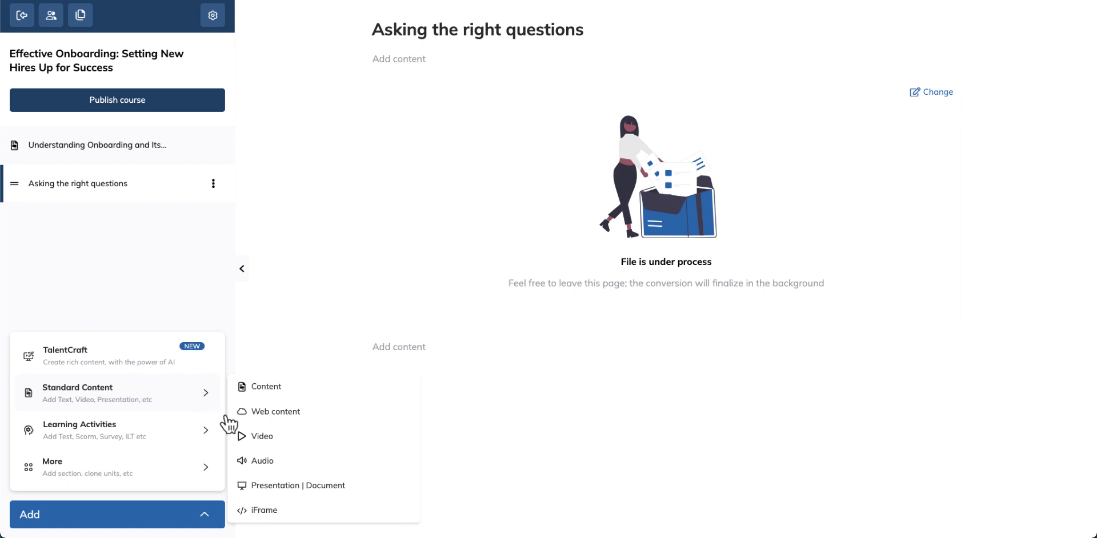
click(265, 460)
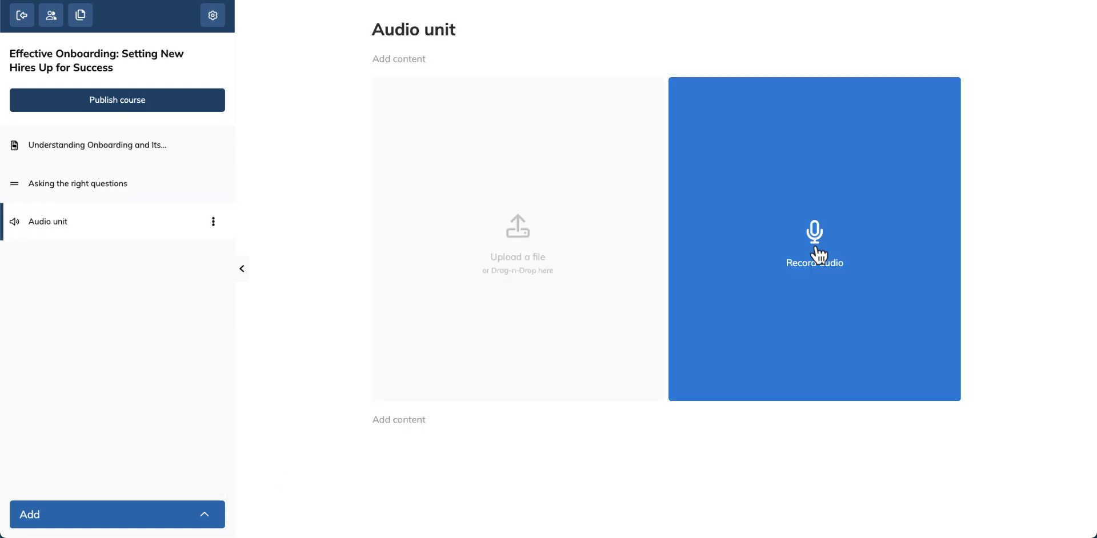
click(820, 255)
click(392, 383)
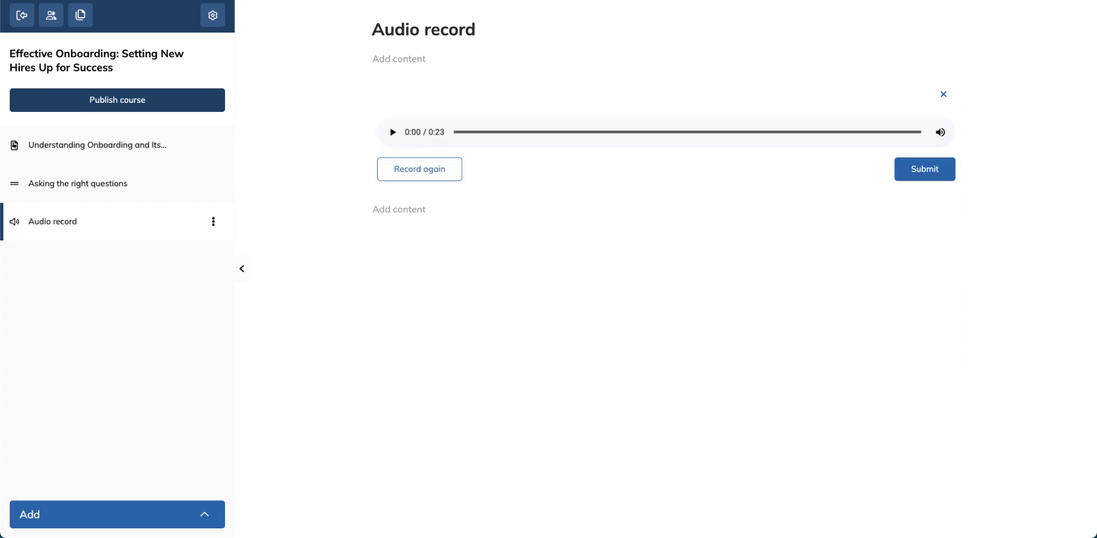
click(207, 517)
Upload the .pptx deck into the presentation unit and set completion to With a question.
mouse_move(201, 394)
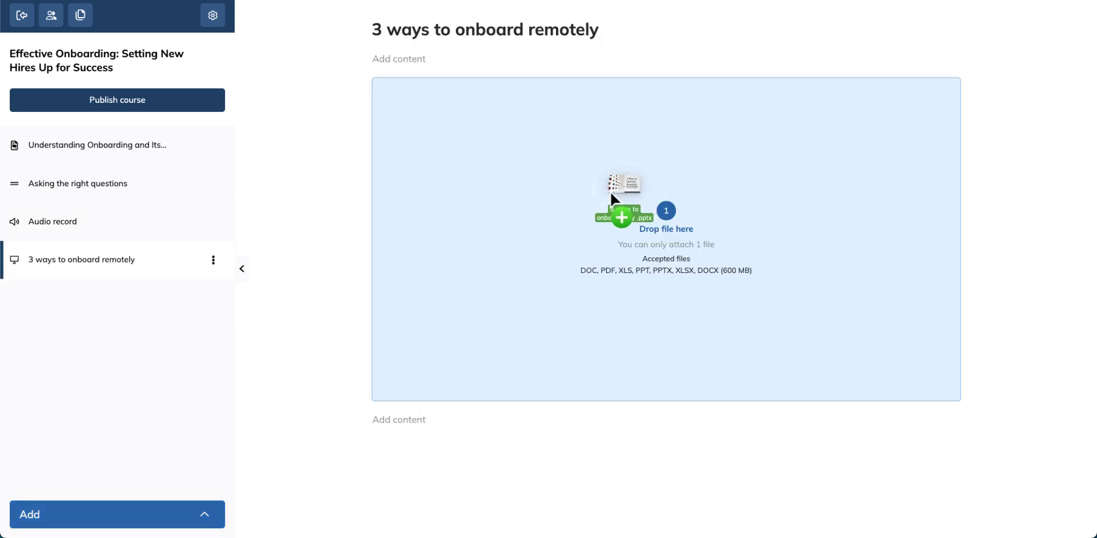
drag(610, 193, 610, 194)
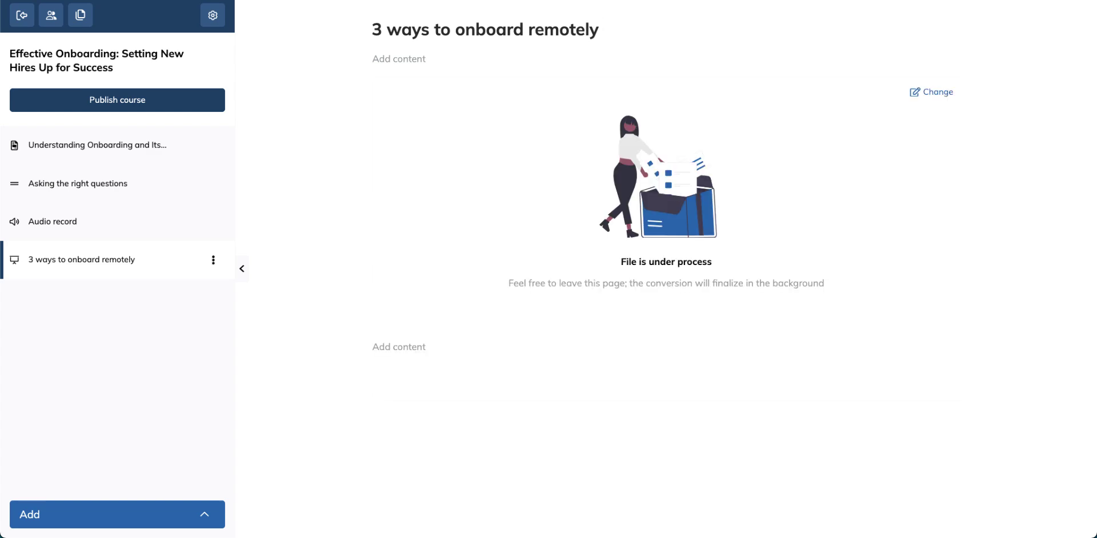
click(213, 260)
click(215, 304)
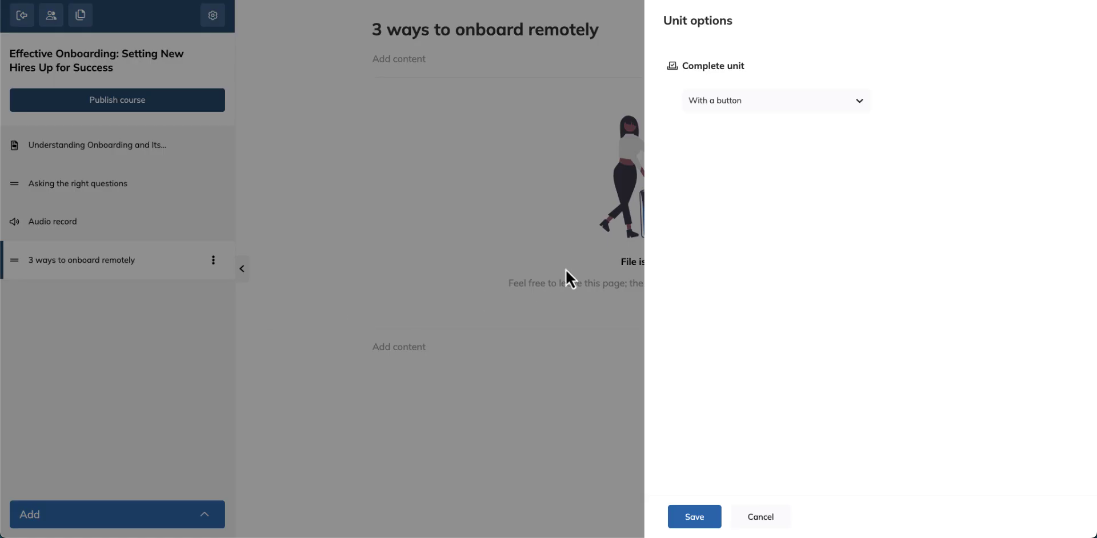
click(859, 101)
click(856, 170)
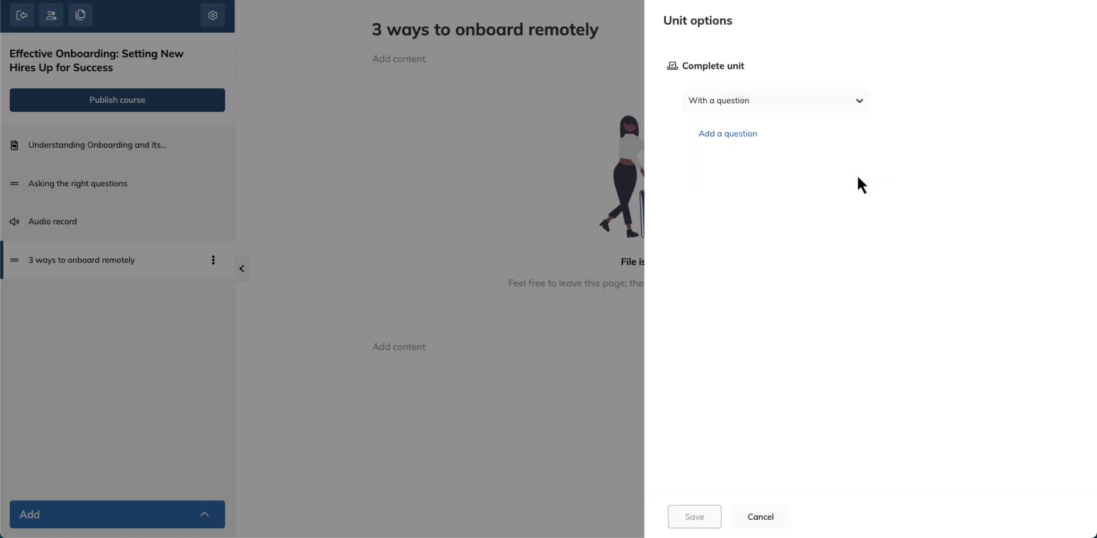
Add a multiple-choice completion question with the first answer correct, and save.
click(730, 140)
click(725, 162)
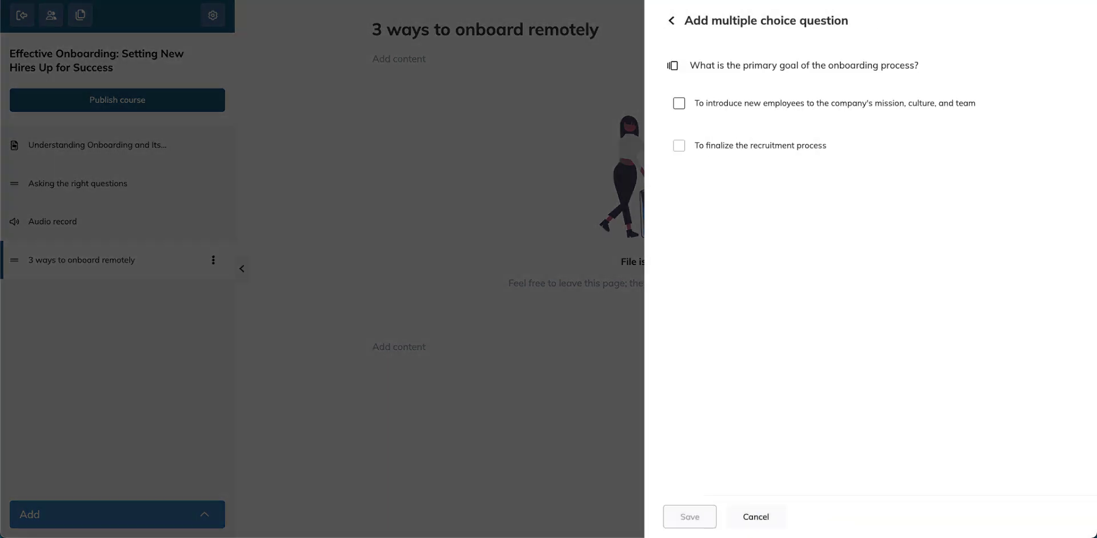
click(678, 103)
click(690, 516)
click(698, 519)
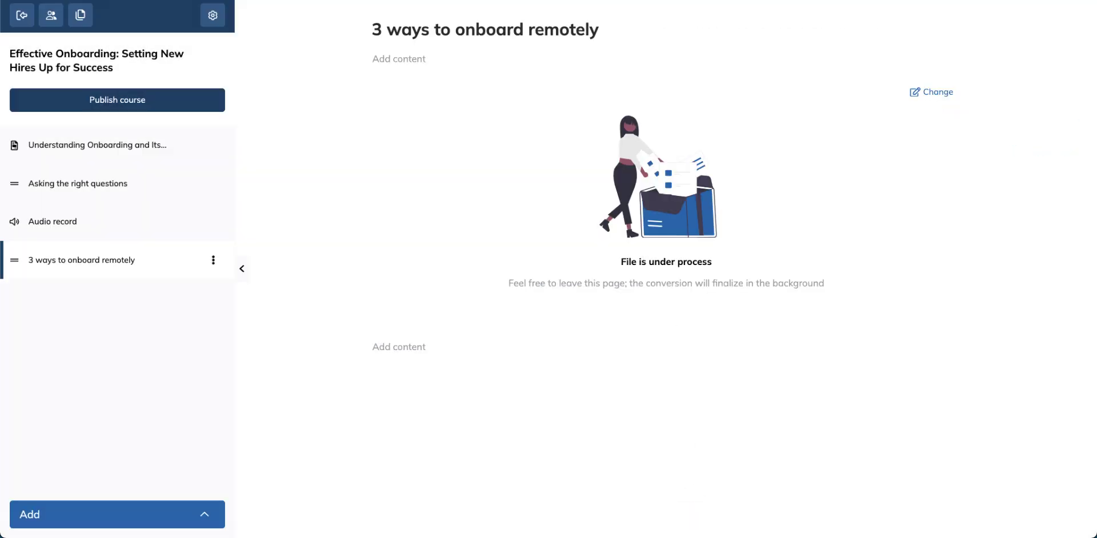
Add a SCORM unit, review its display options, then discard the changes.
click(211, 516)
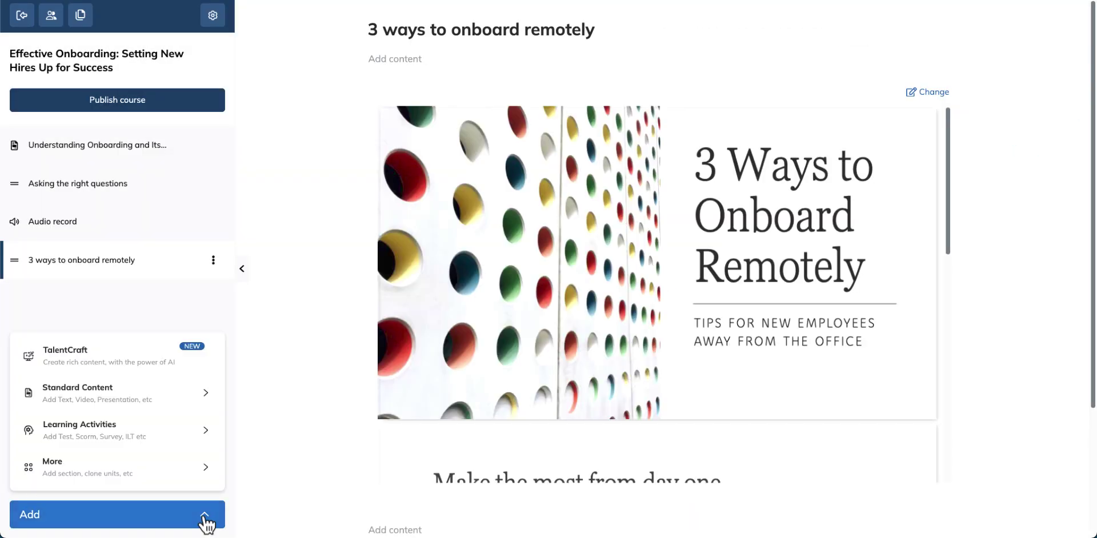
mouse_move(211, 431)
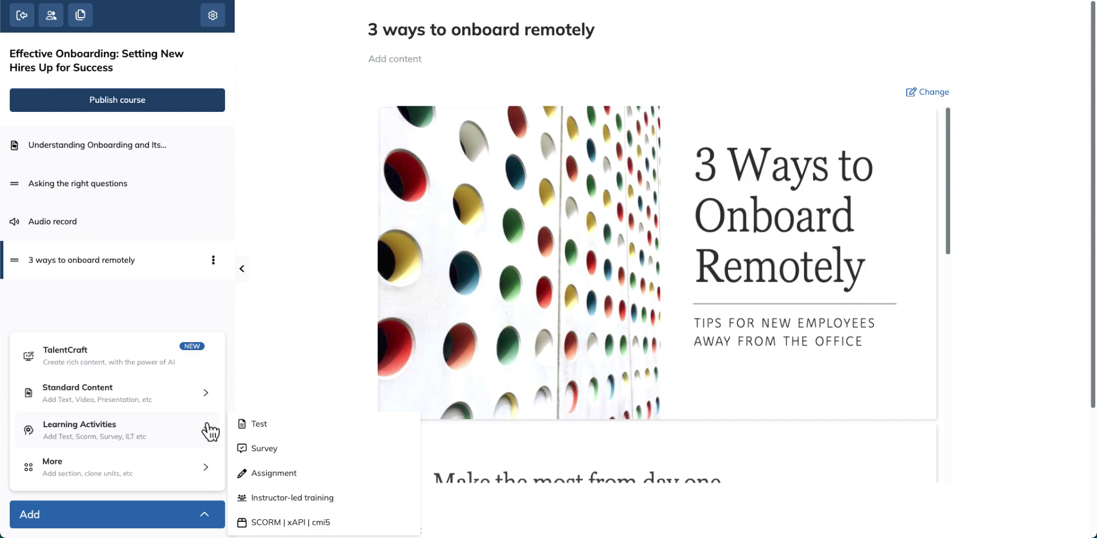
click(310, 526)
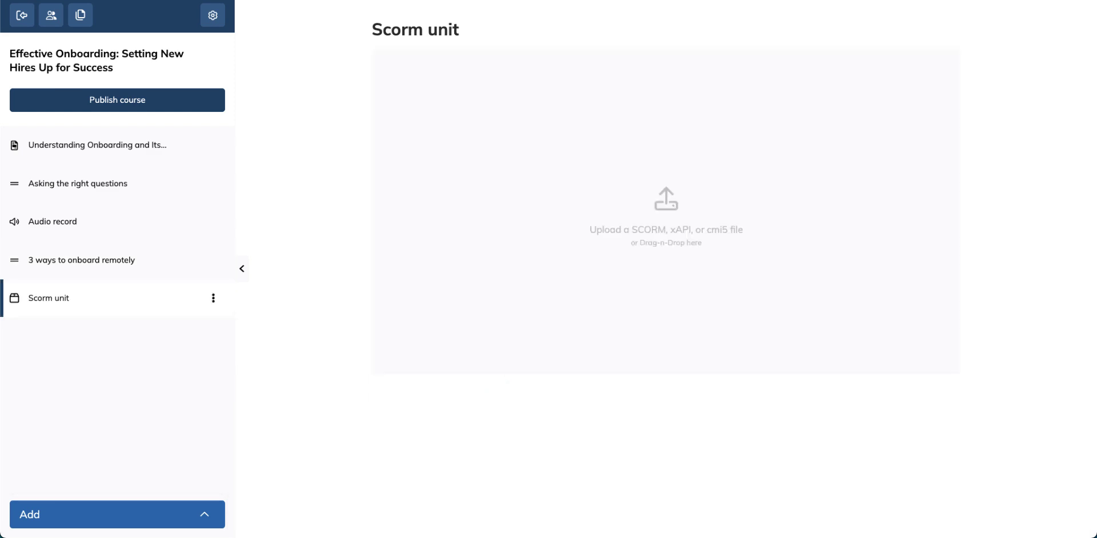
click(213, 298)
click(209, 344)
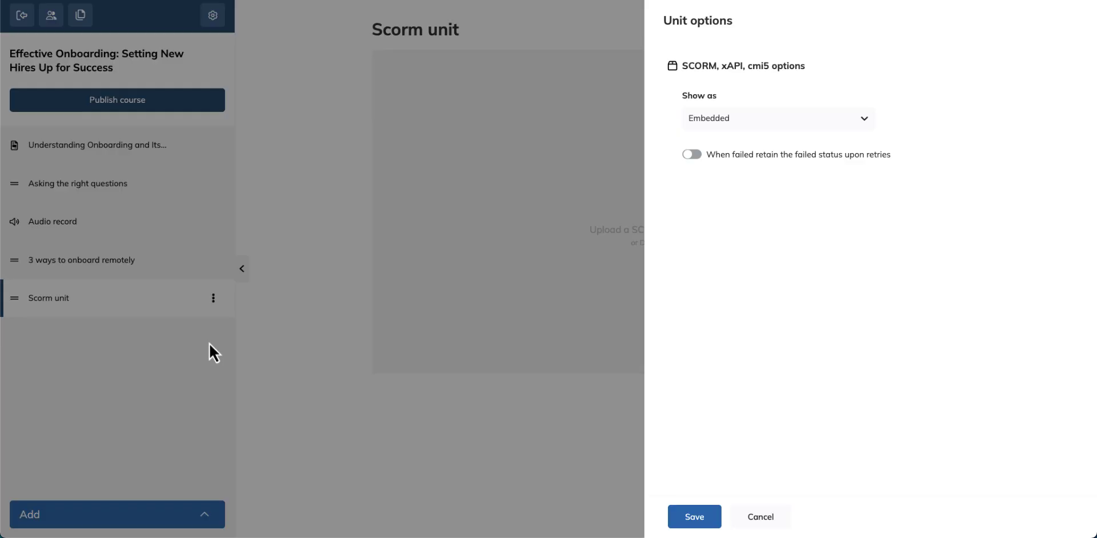
click(867, 123)
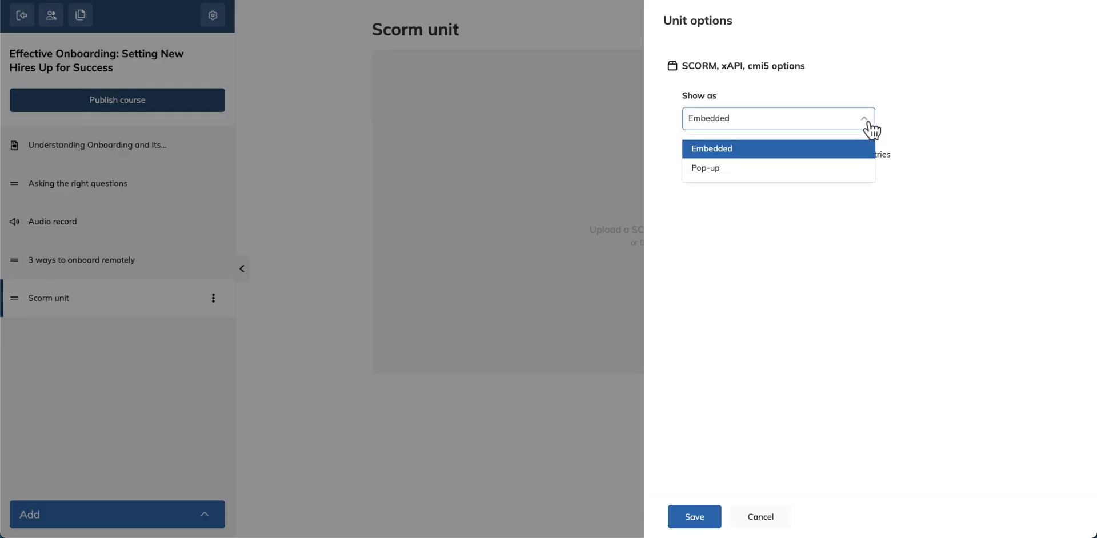
click(760, 517)
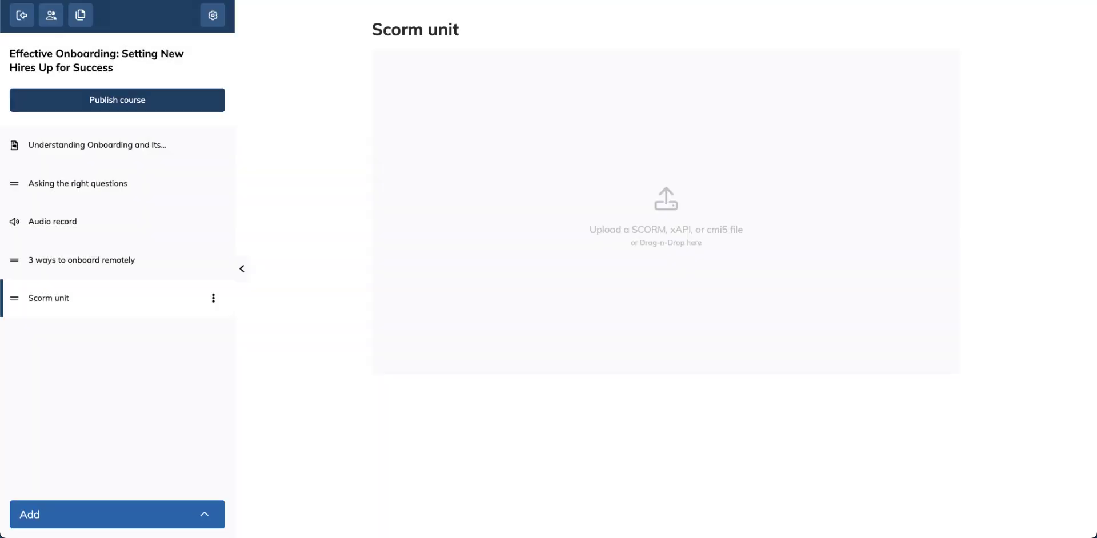
Delete the Scorm unit and confirm the deletion.
click(213, 297)
click(207, 402)
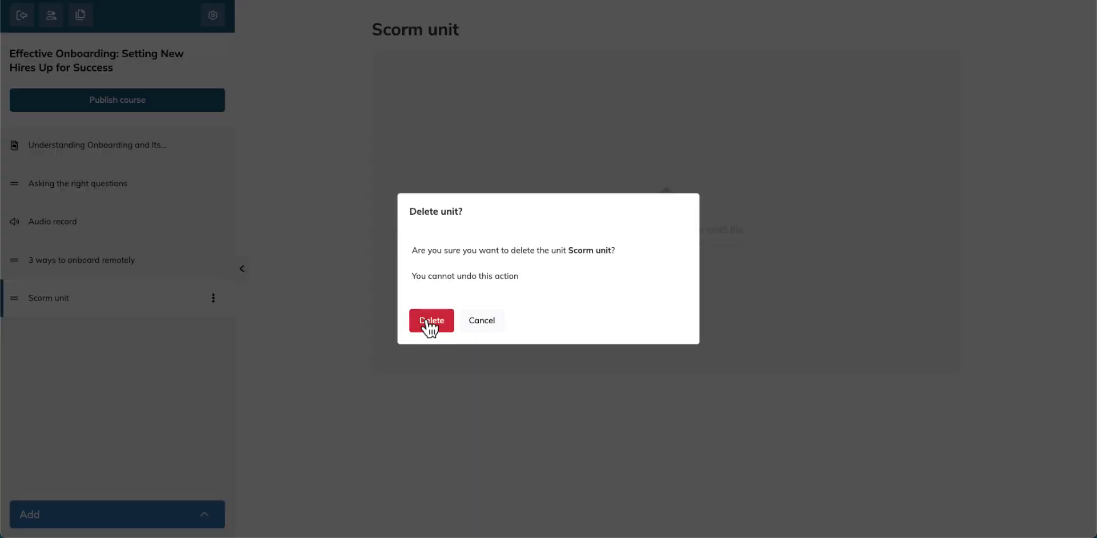
click(431, 321)
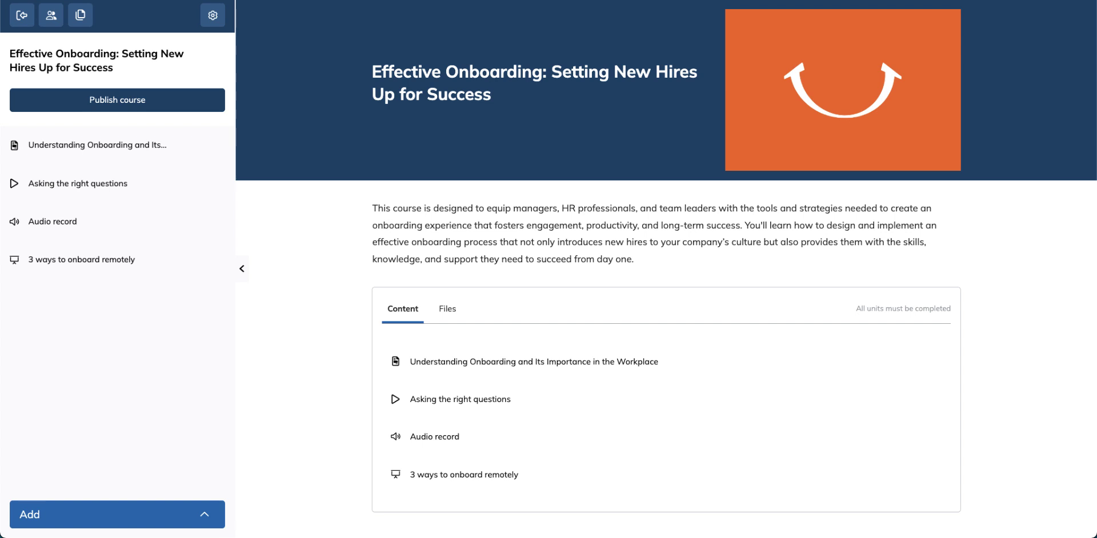
Add a TalentCraft unit built from the Understanding feedback template.
click(114, 514)
mouse_move(178, 399)
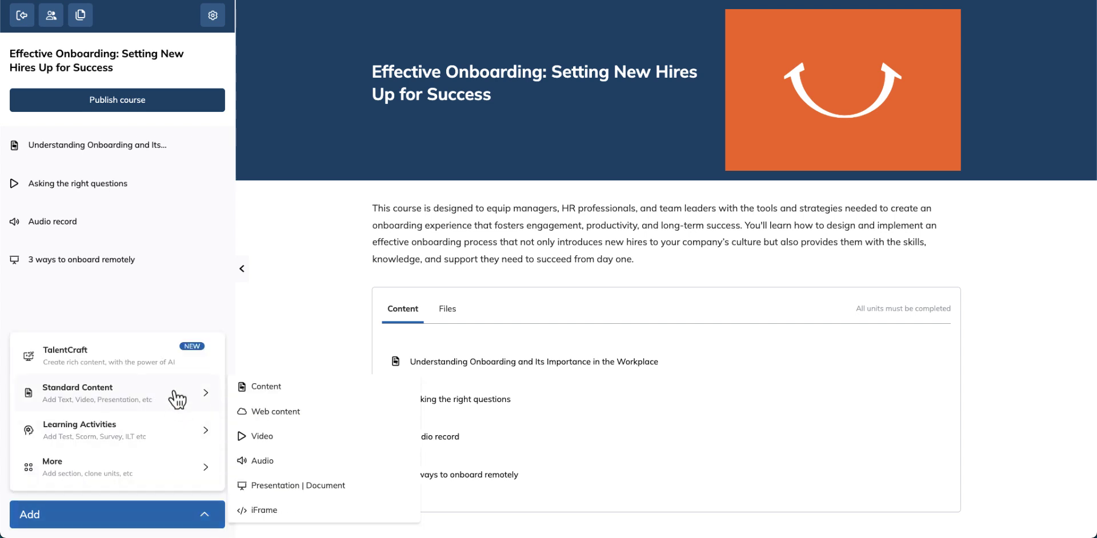
click(179, 358)
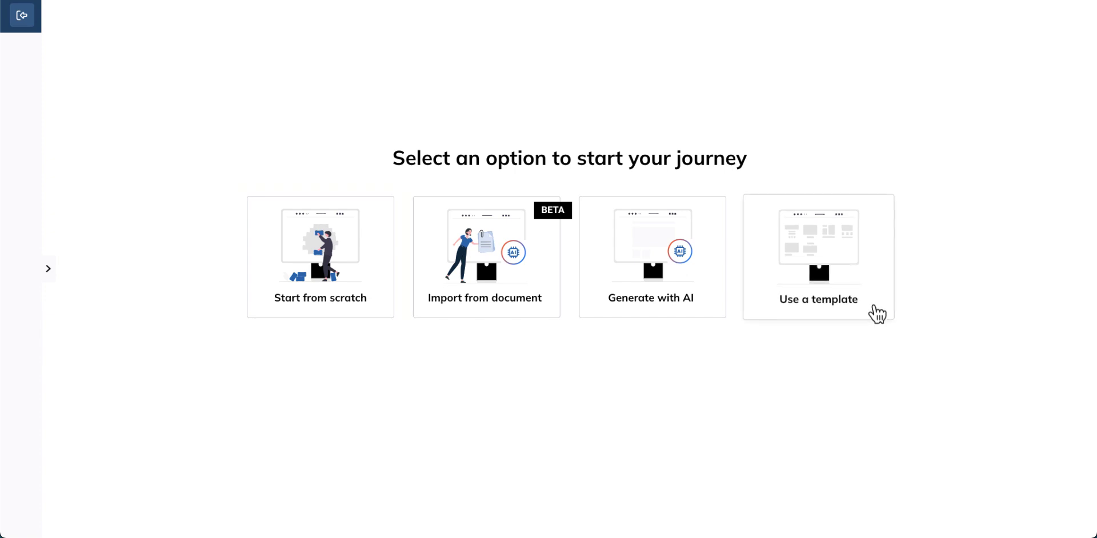
click(877, 314)
click(265, 201)
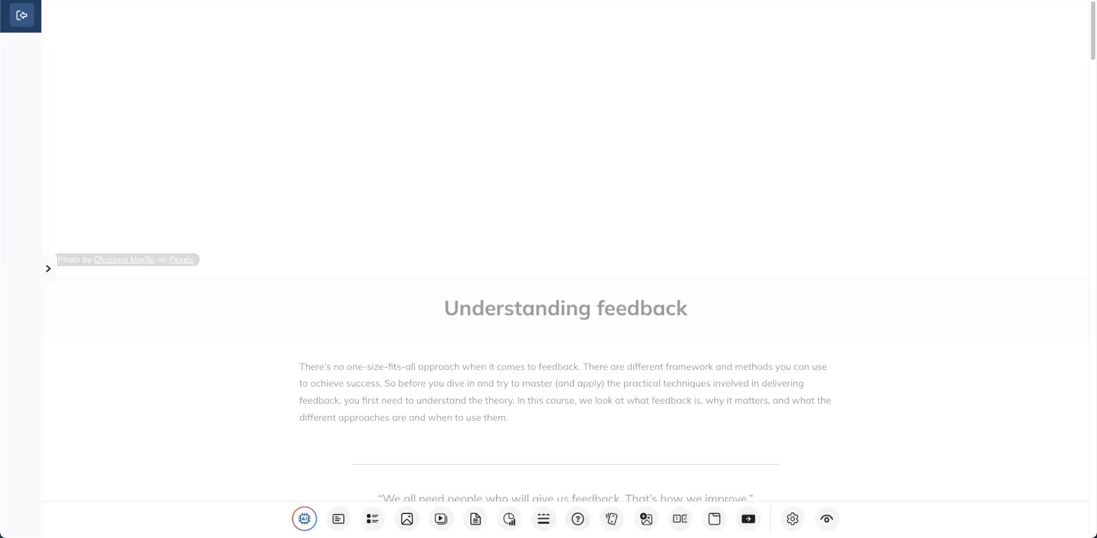
scroll(565, 257, down, 20)
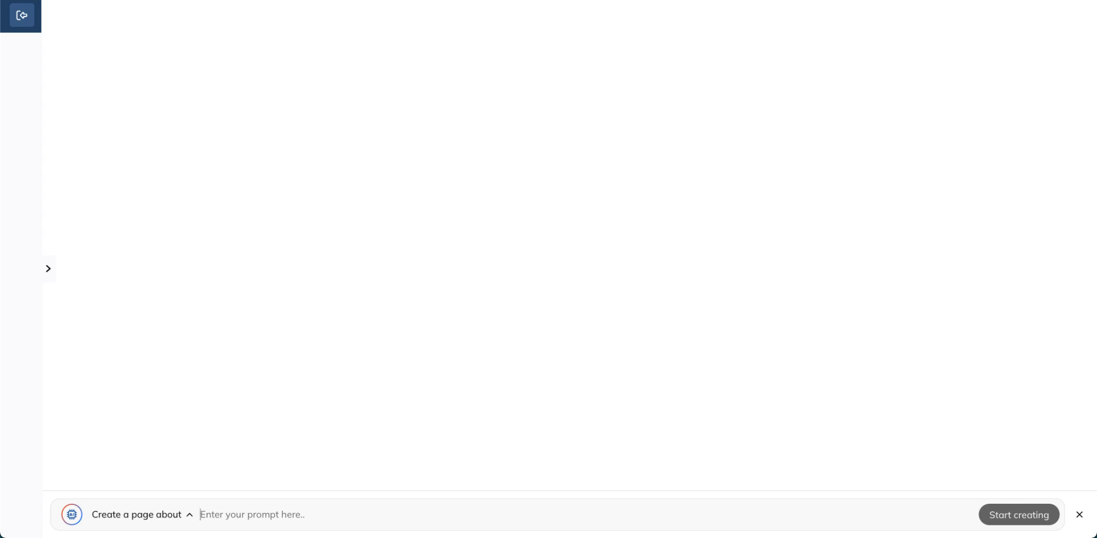
Generate the Effective Onboarding Tips and Tricks page with AI and improve the Engagement Strategies paragraph.
text(Onboarding tips and tricks)
key(Return)
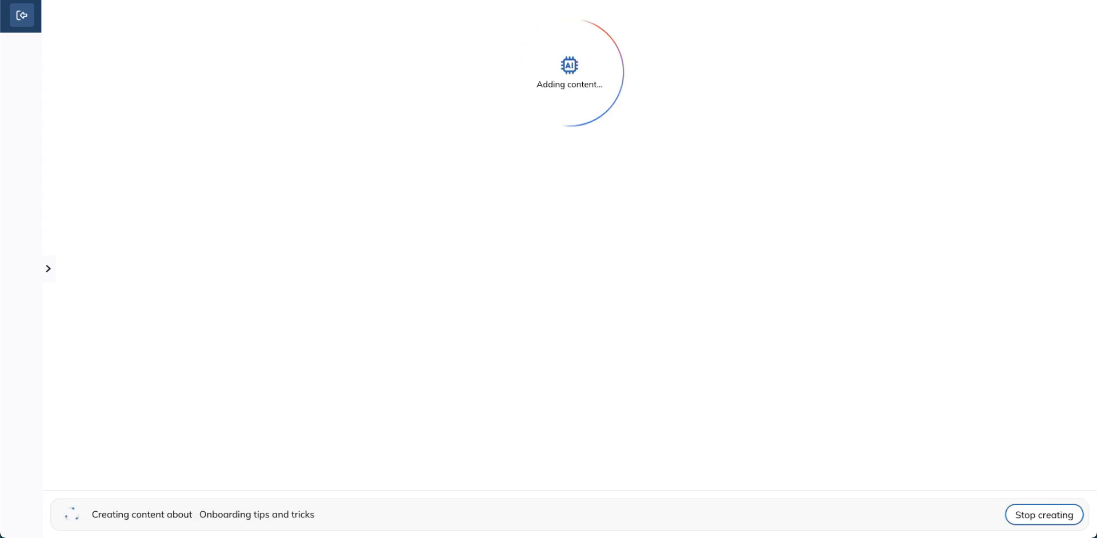
scroll(566, 267, down, 6)
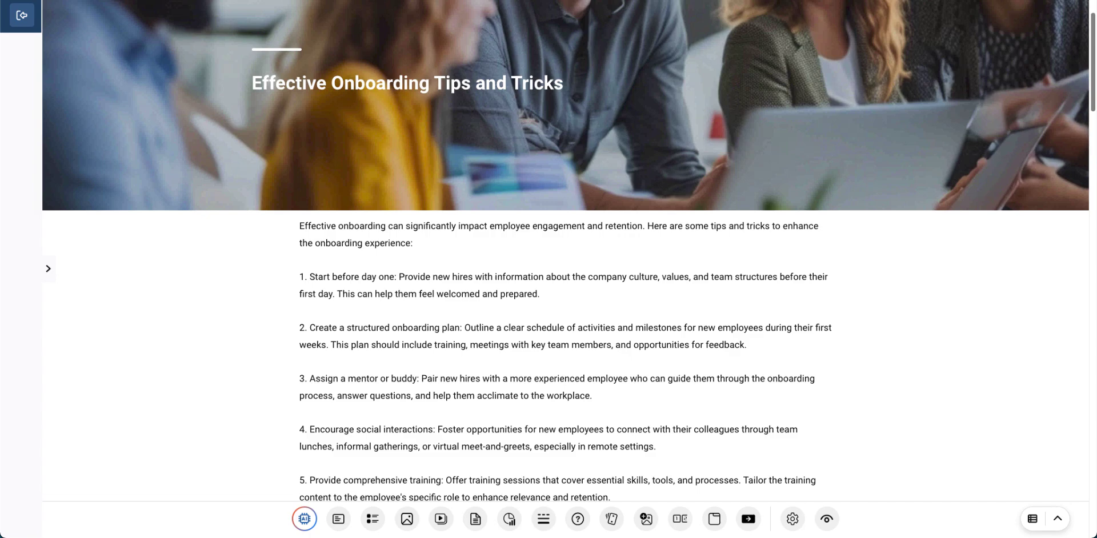
scroll(565, 267, down, 6)
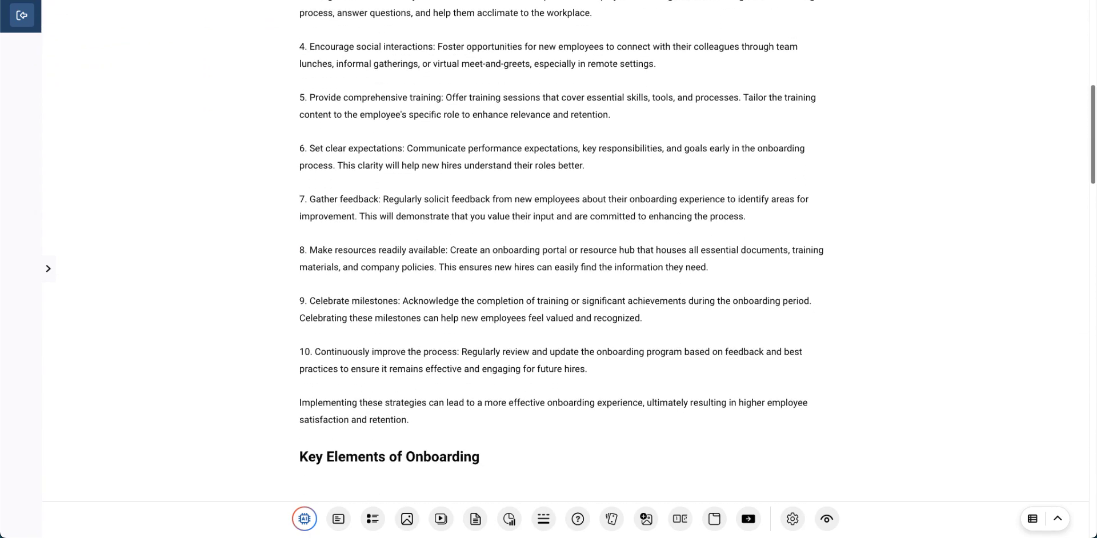
scroll(565, 267, down, 8)
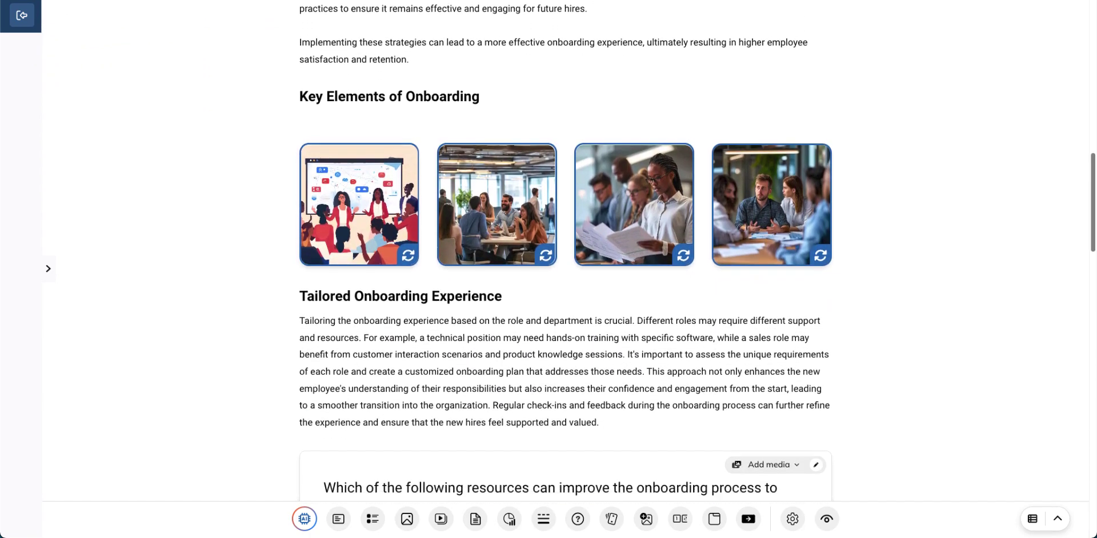
scroll(565, 267, down, 5)
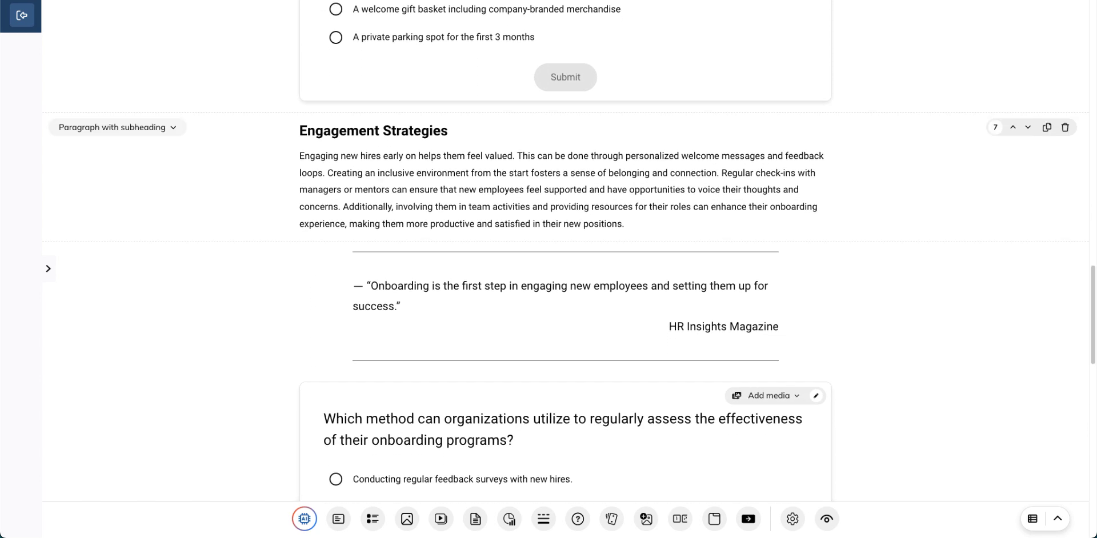
triple_click(560, 189)
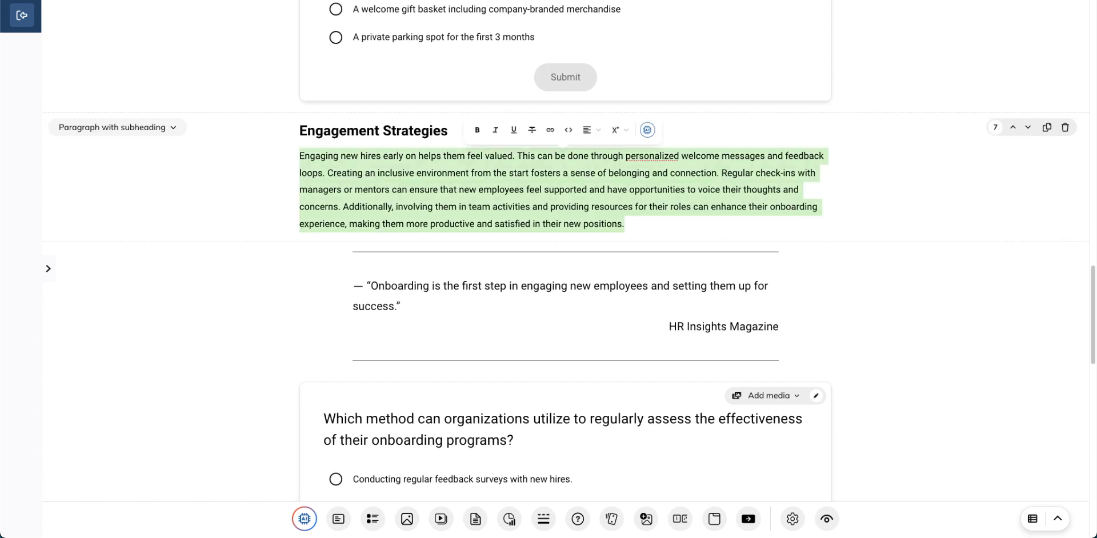
click(647, 130)
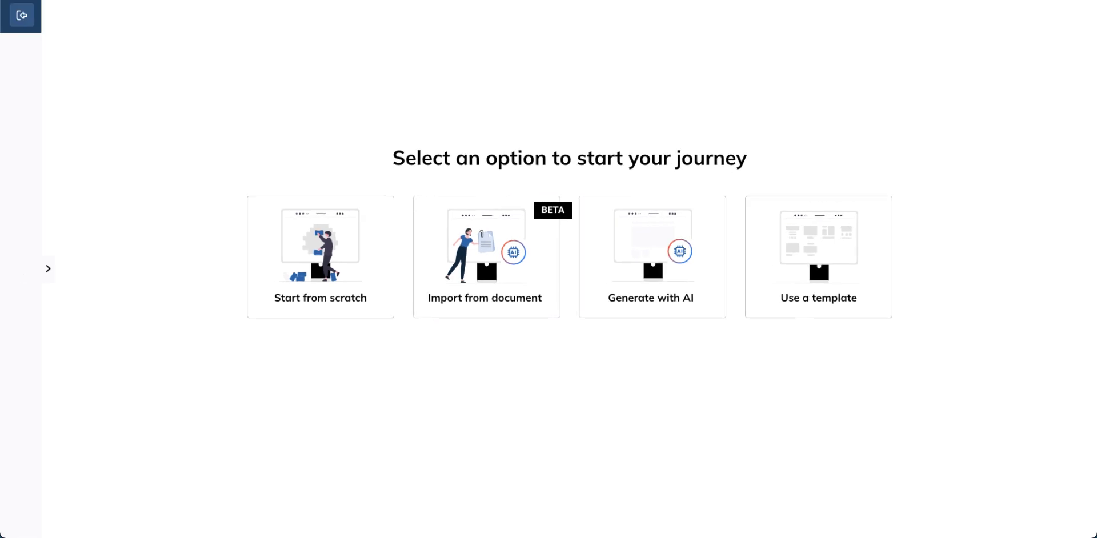
Generate the First week of onboarding unit from the uploaded PDF at High processing level.
click(499, 296)
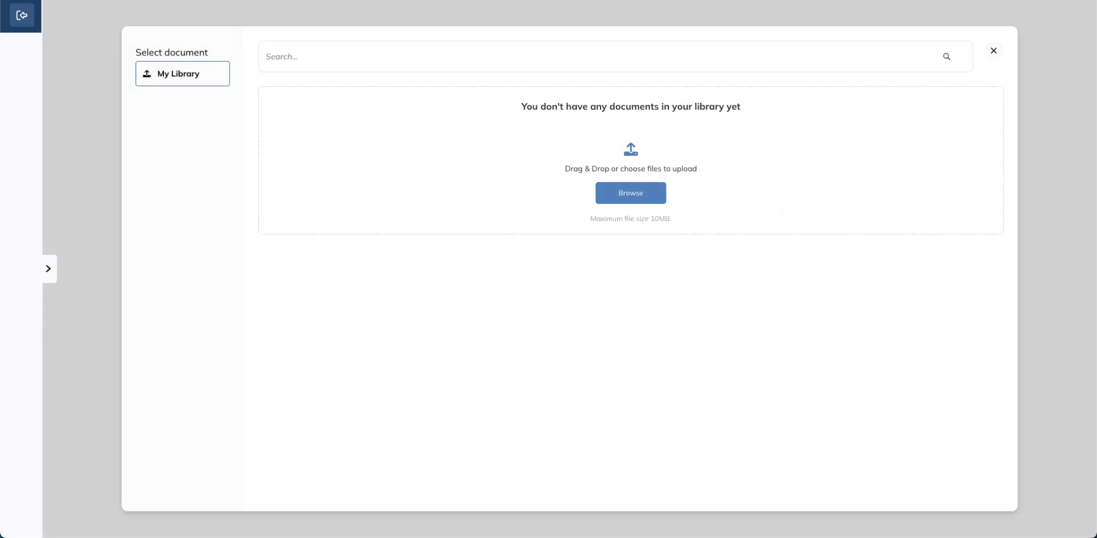
drag(1096, 212, 657, 191)
click(359, 154)
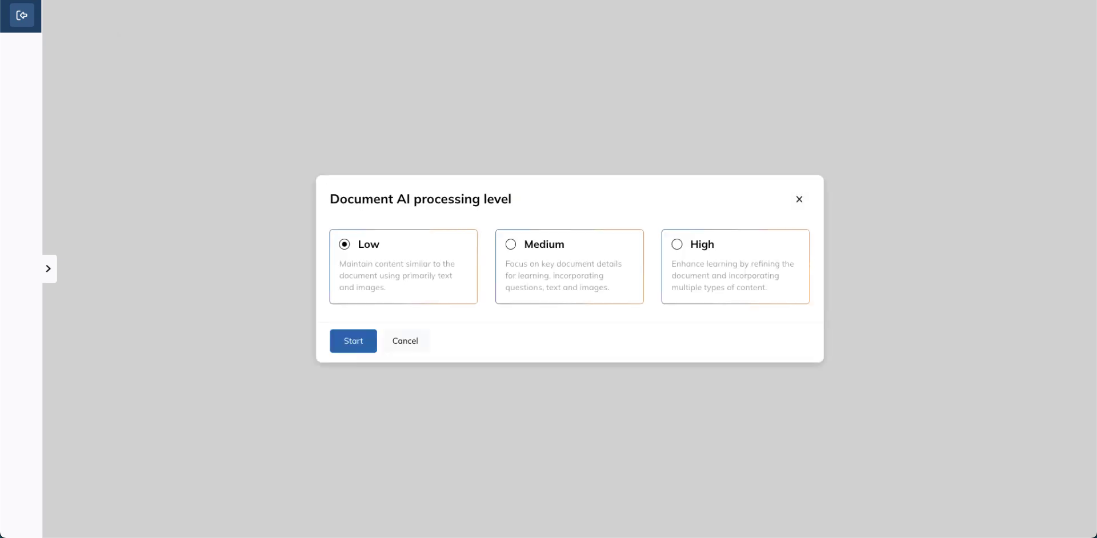
click(742, 256)
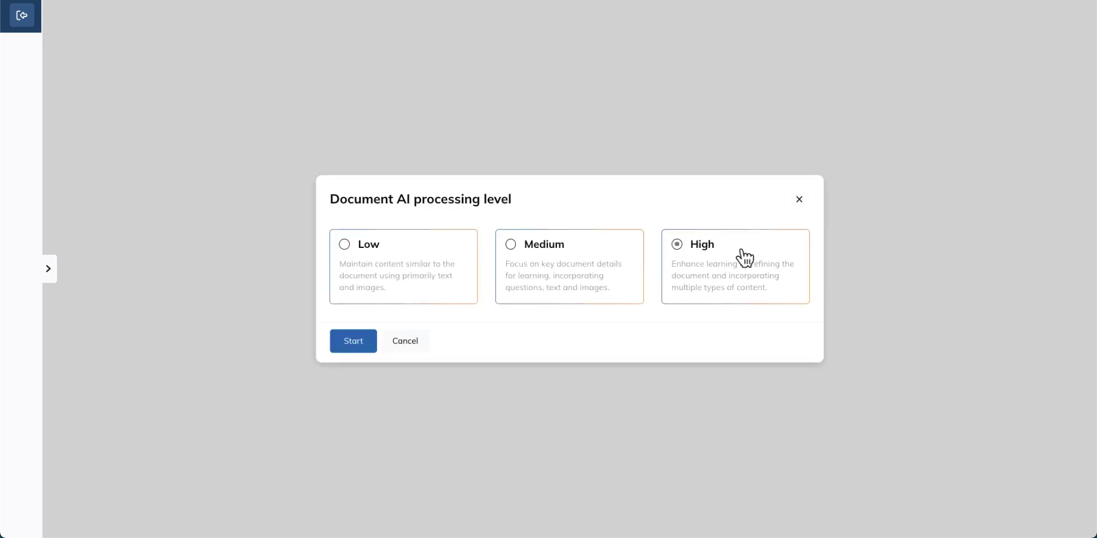
click(353, 342)
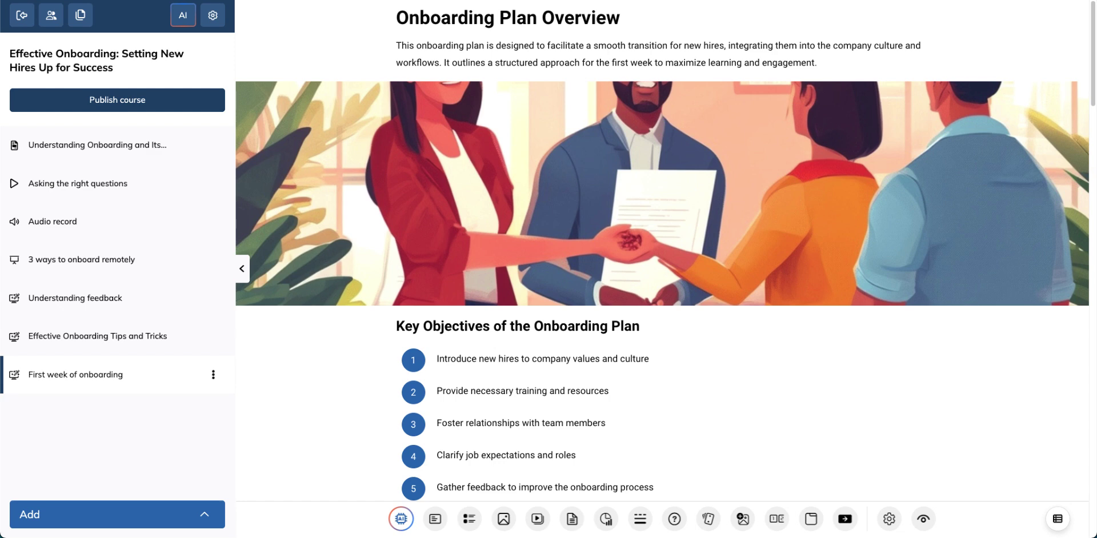
Set the course certificate type to Classic in Course options.
click(214, 16)
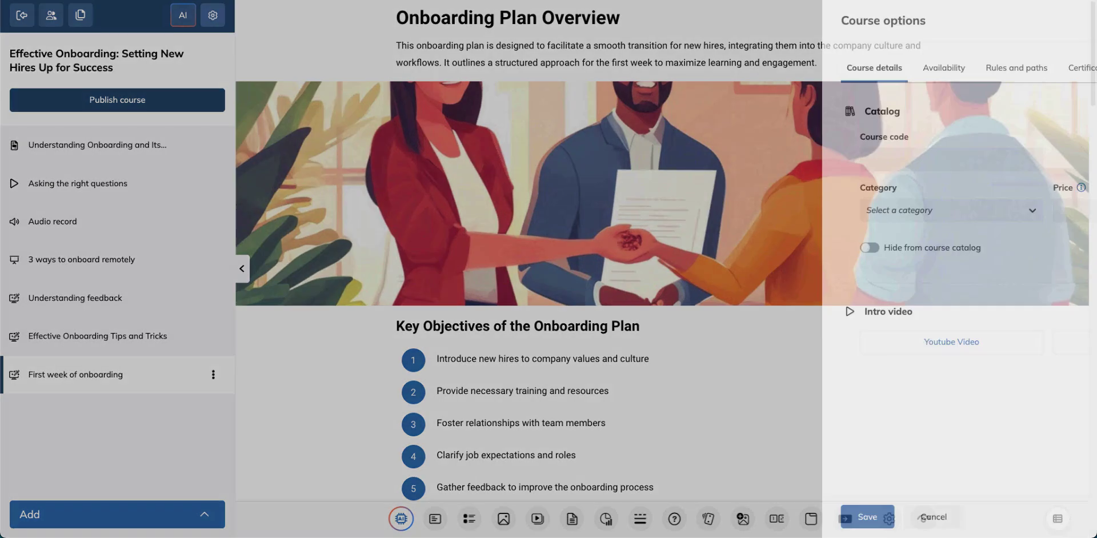
click(908, 68)
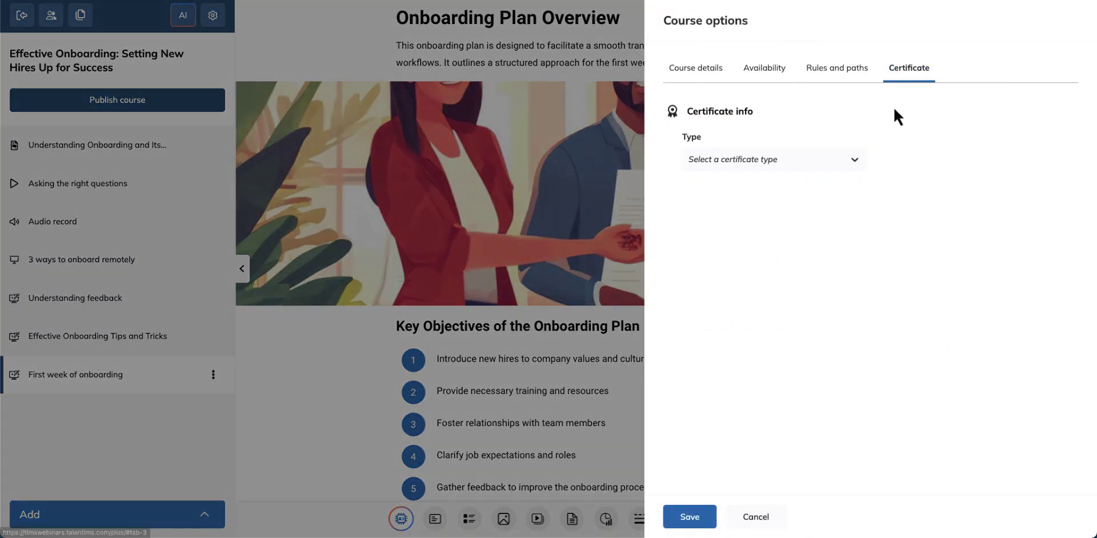
click(856, 163)
click(832, 192)
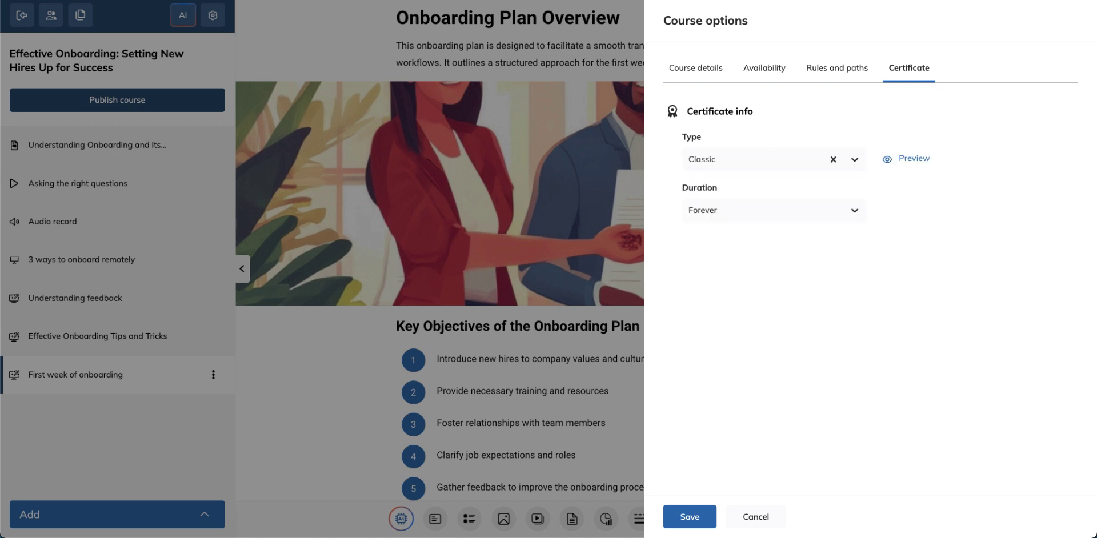
Review rules and paths (sequential units, all units required), save, and publish the course.
click(836, 72)
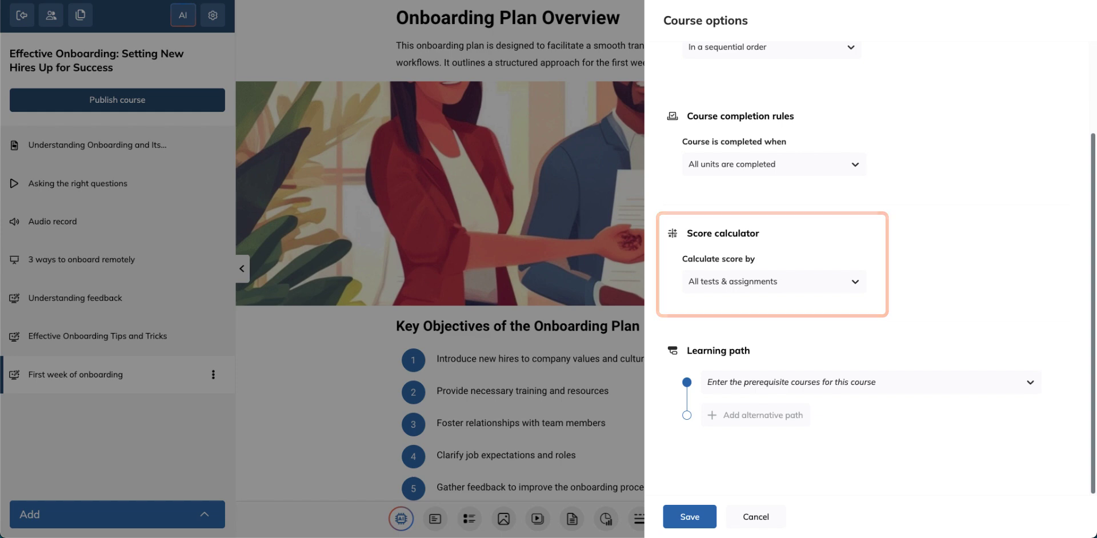
click(683, 519)
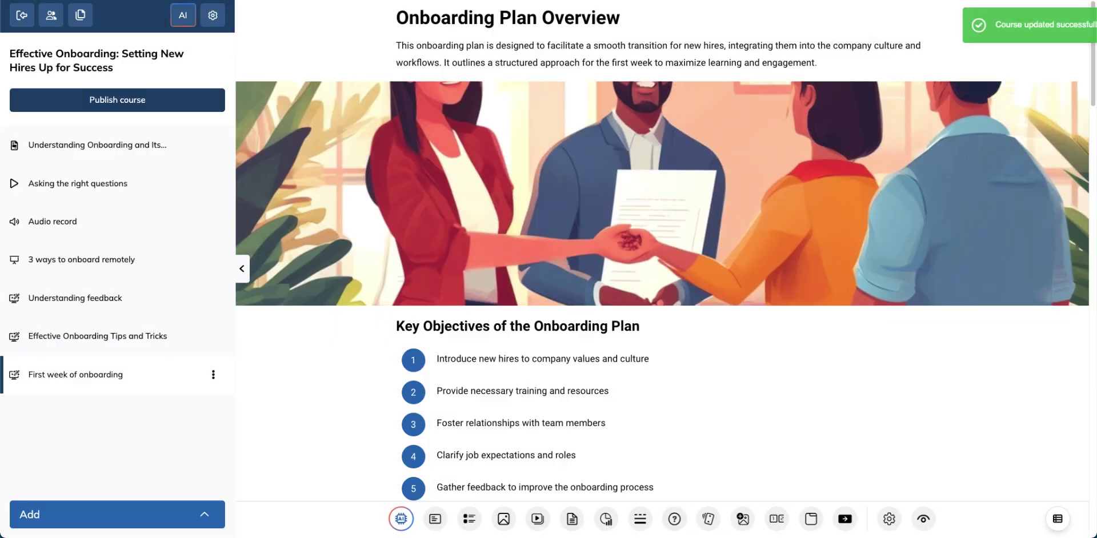
click(118, 100)
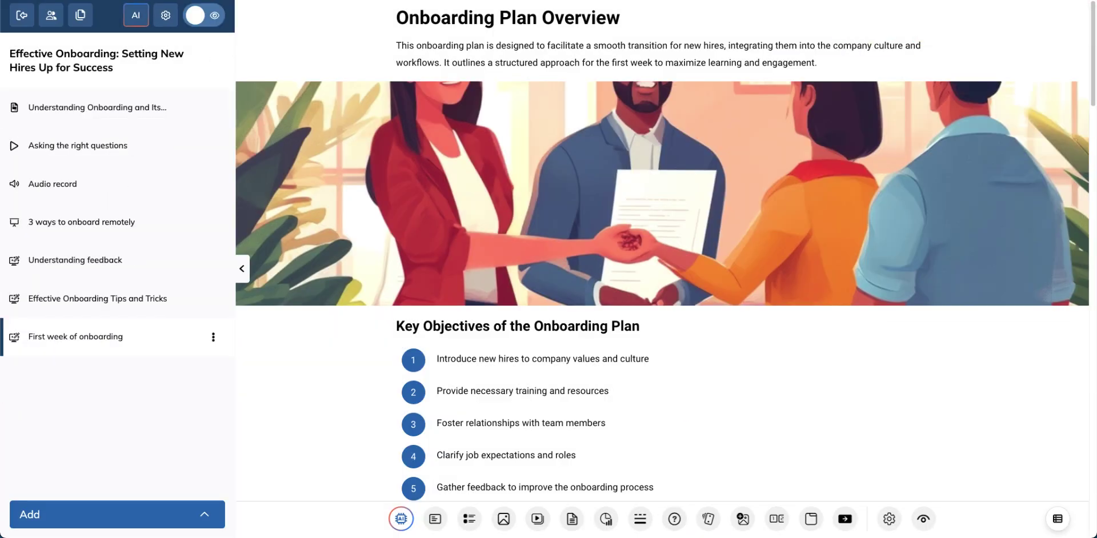
Enroll users as learners in Effective Onboarding from the course's Users list.
click(51, 17)
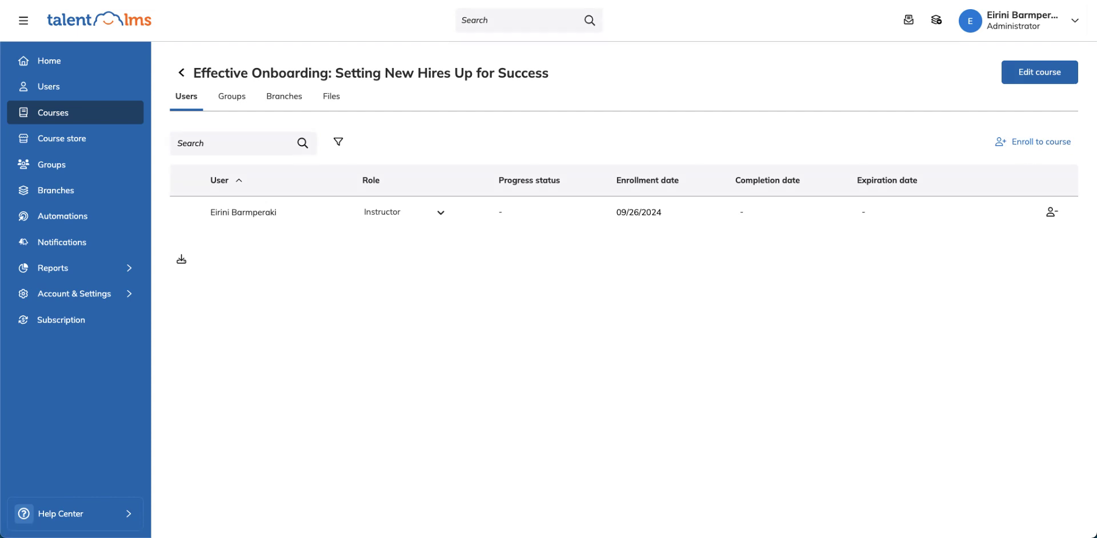
click(1033, 142)
click(1051, 265)
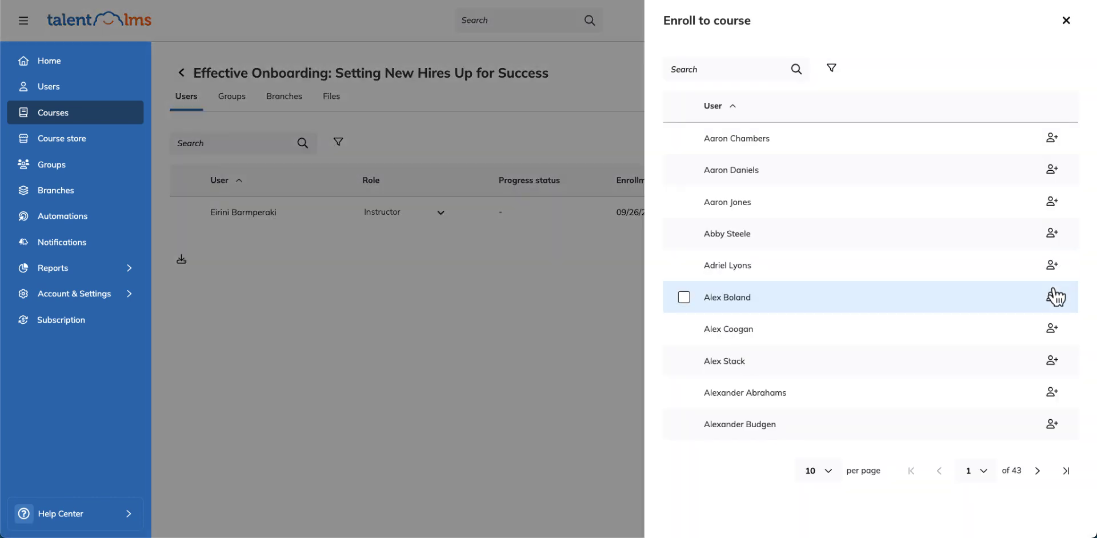
click(1051, 329)
click(1051, 361)
key(Escape)
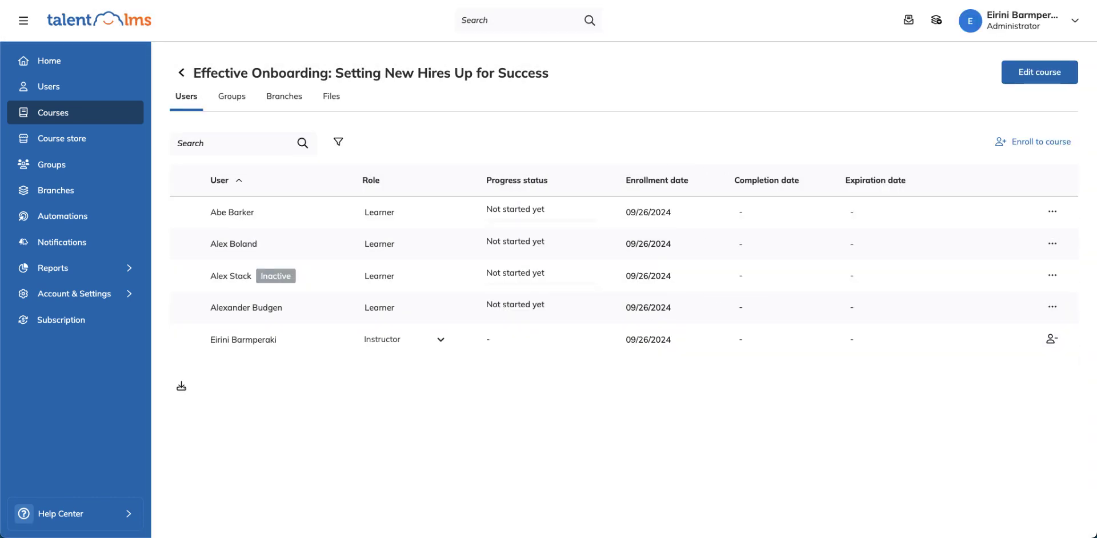